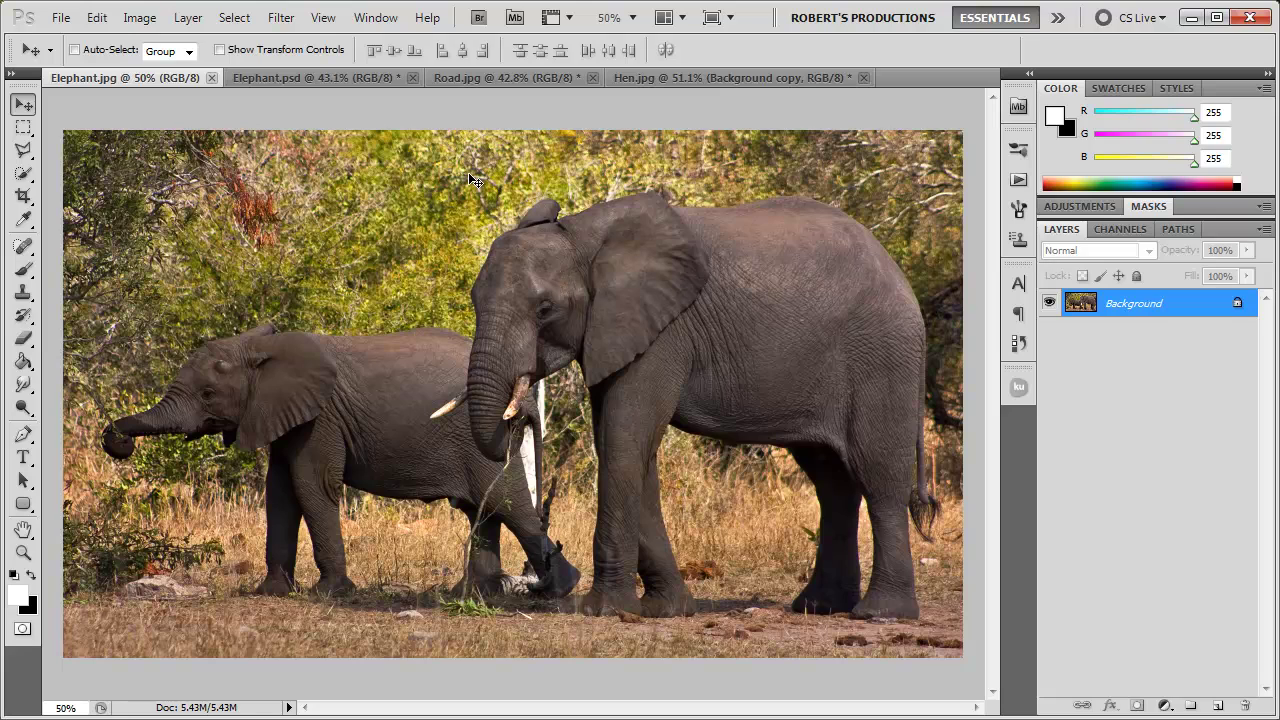
Switch to Elephant.psd and expand, then collapse, the Elephant group to view its layers.
left_click(476, 80)
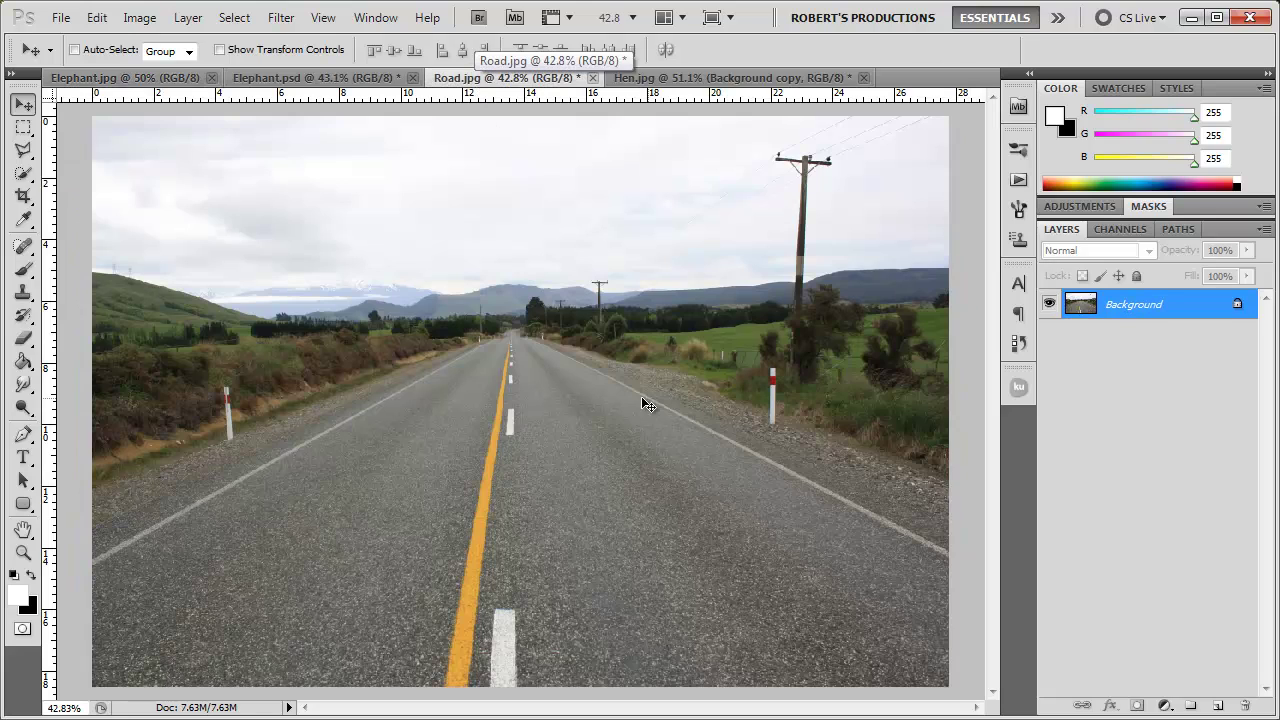
left_click(174, 80)
left_click(261, 78)
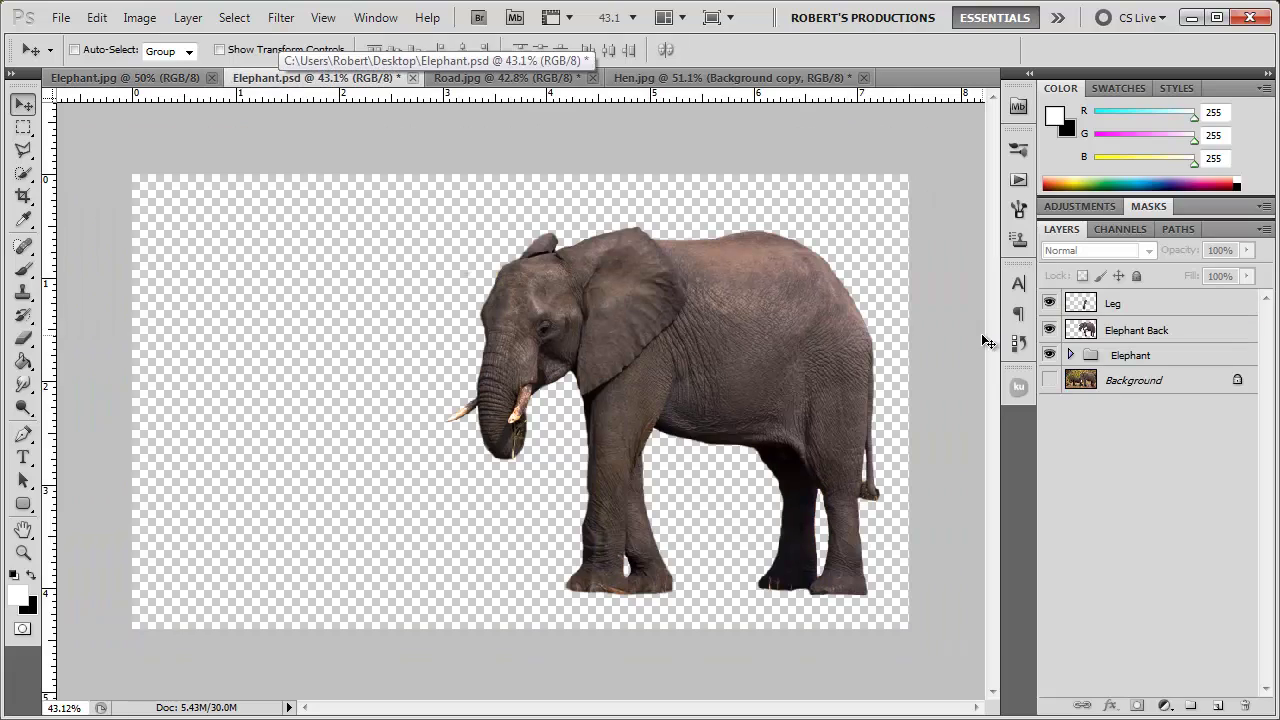
left_click(1070, 355)
left_click(1128, 466)
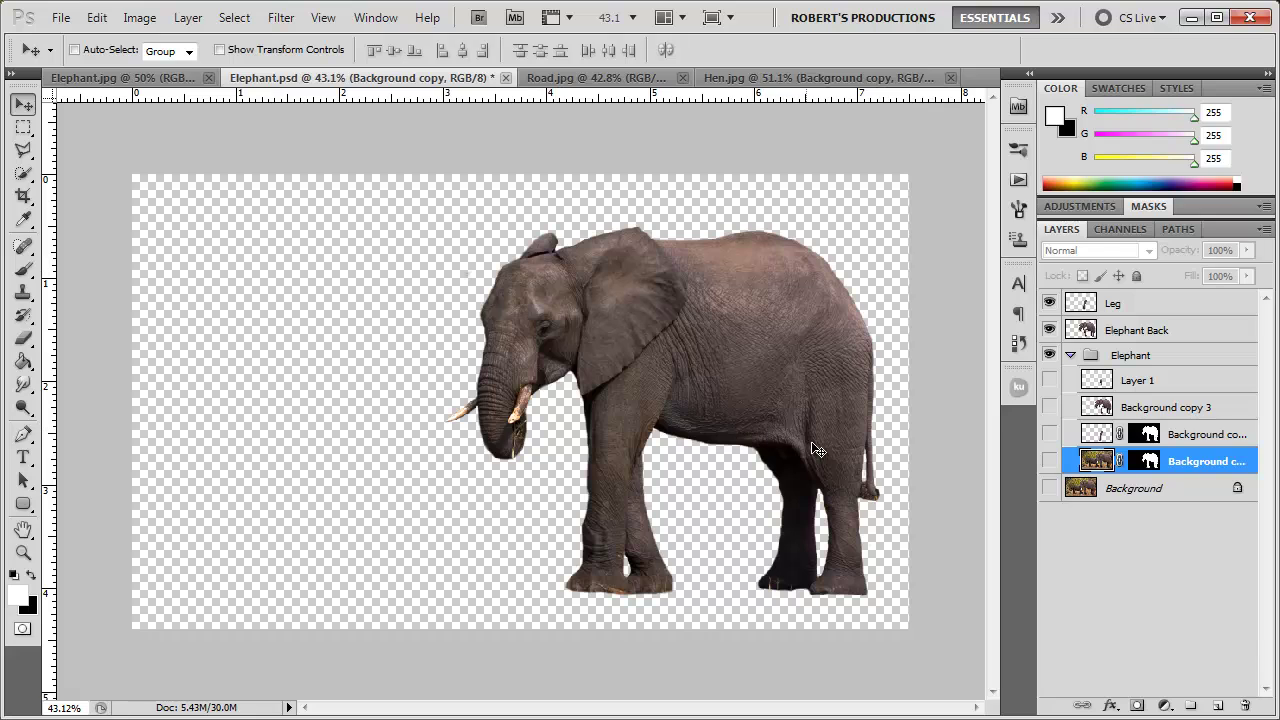
left_click(1070, 355)
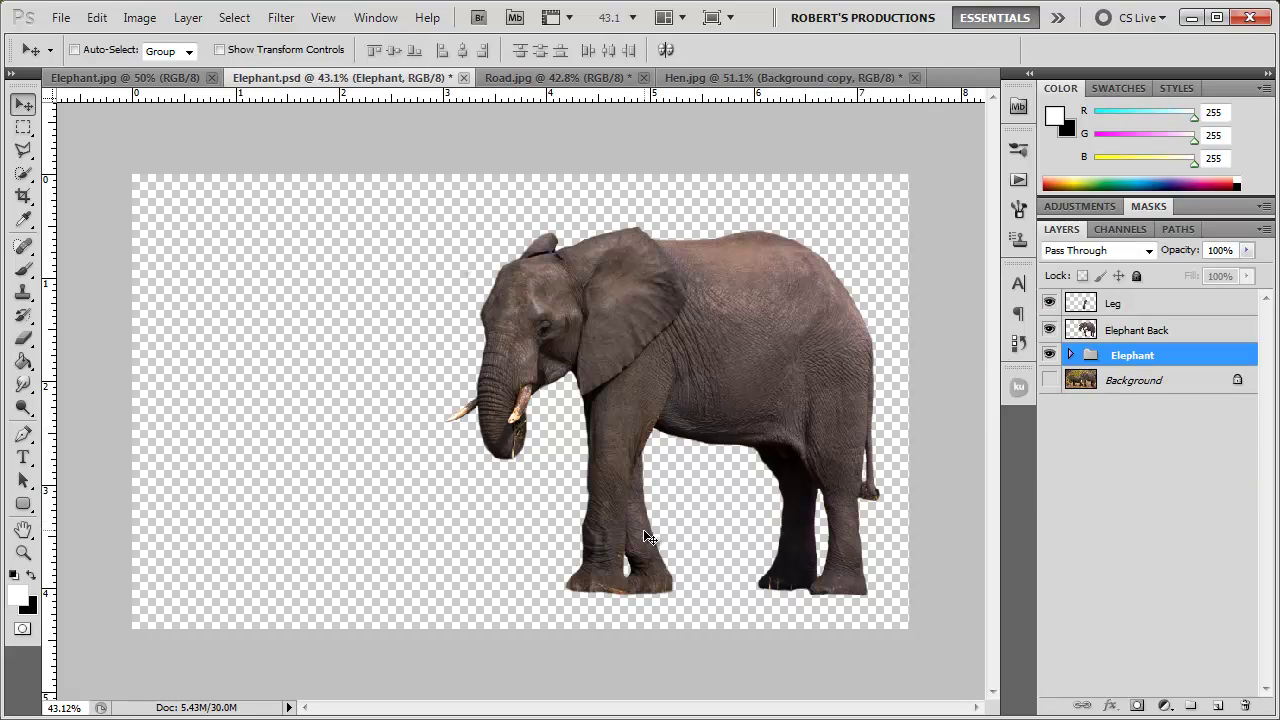
Toggle the Leg and Elephant Back layers' visibility to inspect them, then select Elephant Back.
left_click(1049, 303)
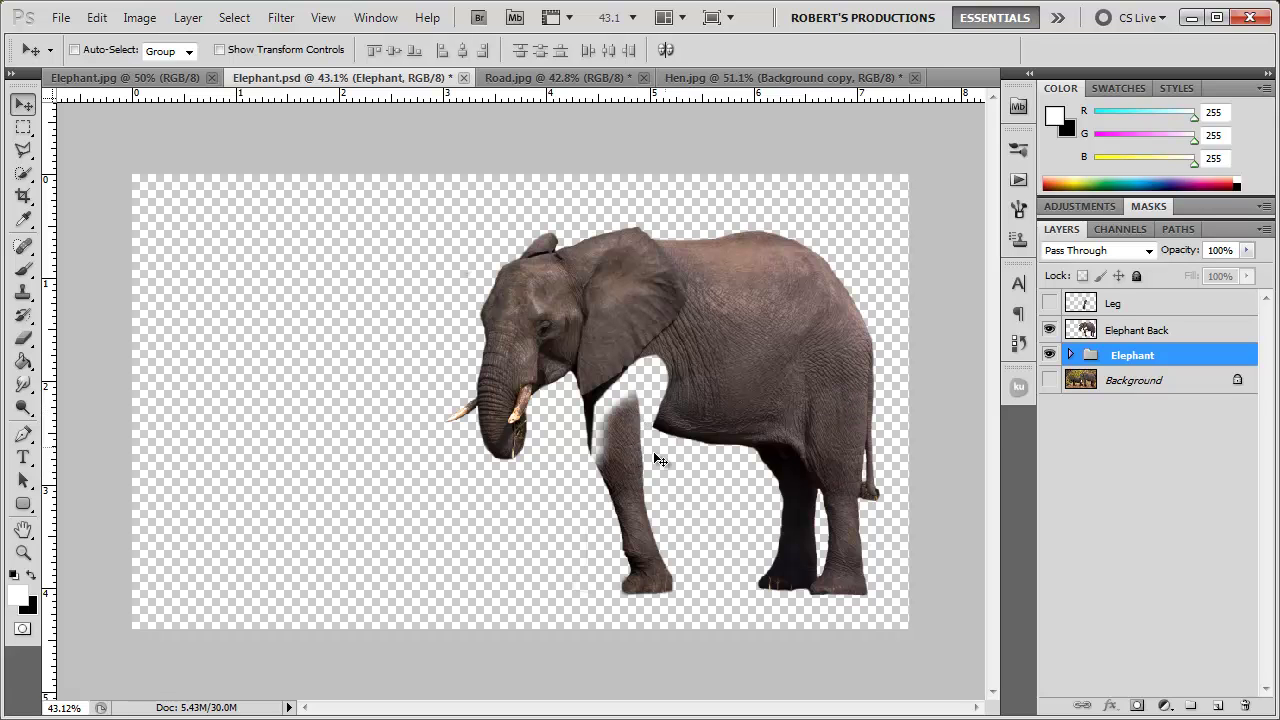
left_click(1049, 303)
left_click(1049, 333)
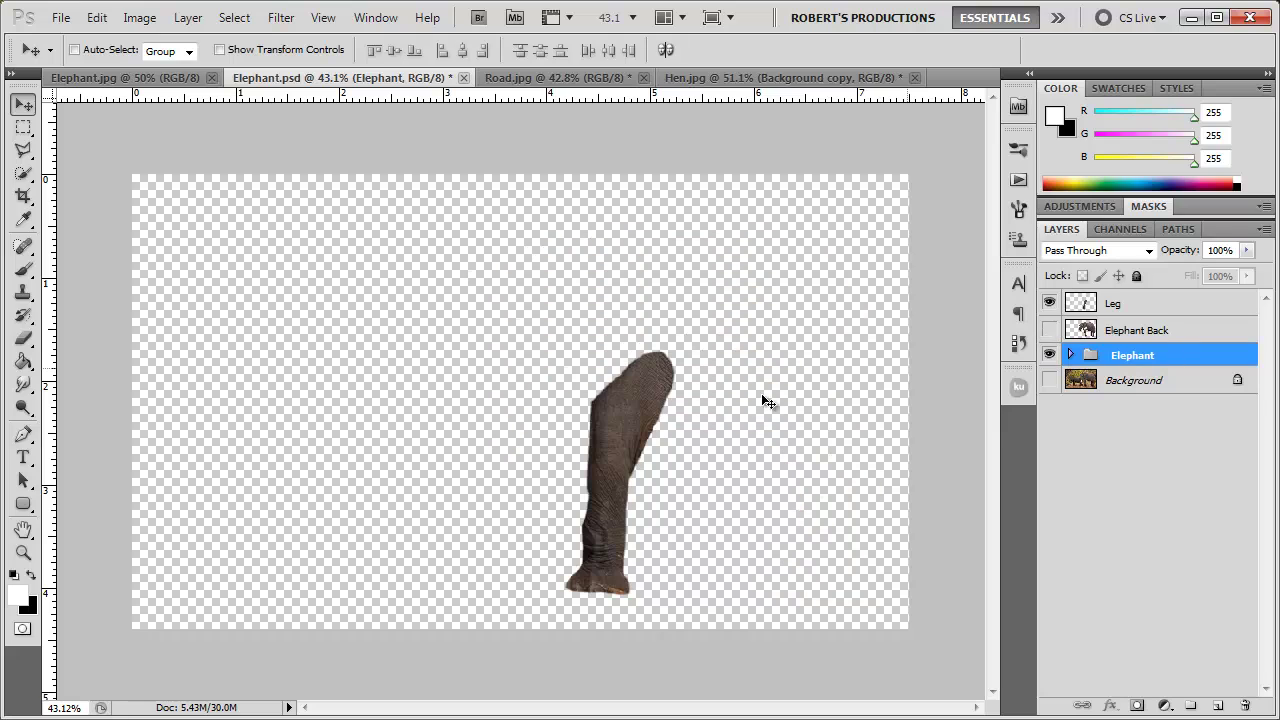
left_click(1049, 330)
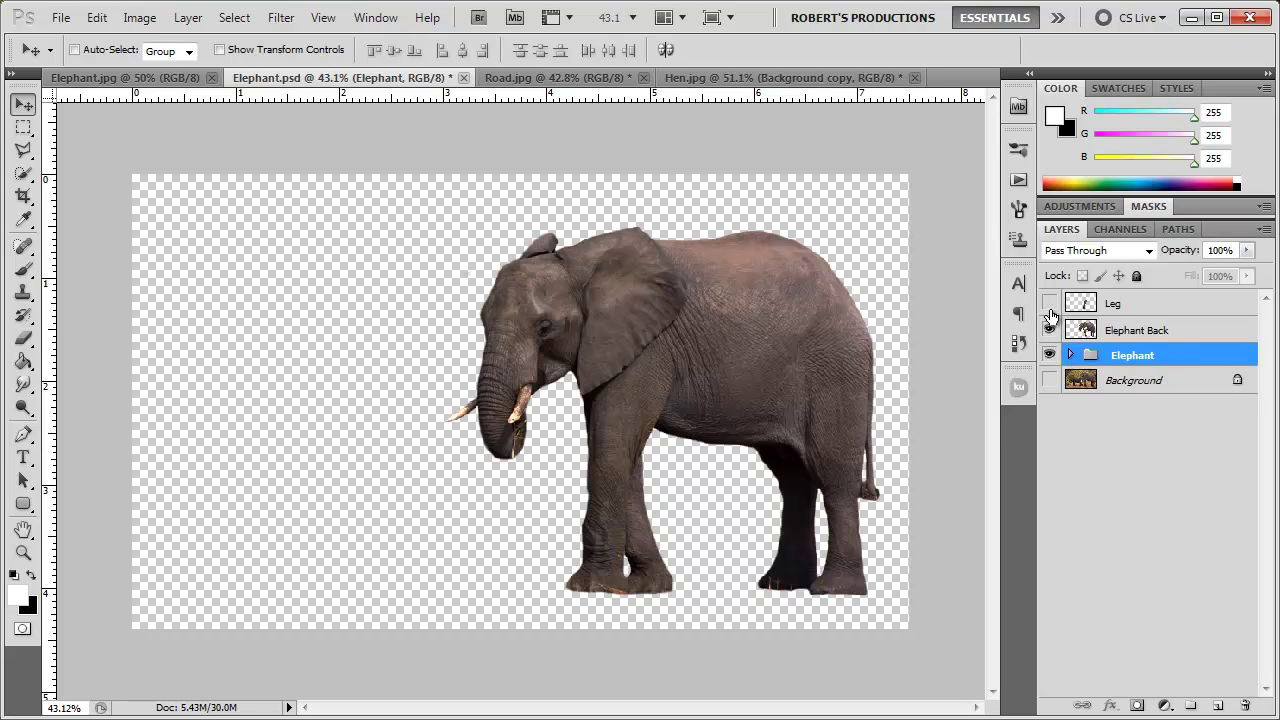
left_click(1049, 303)
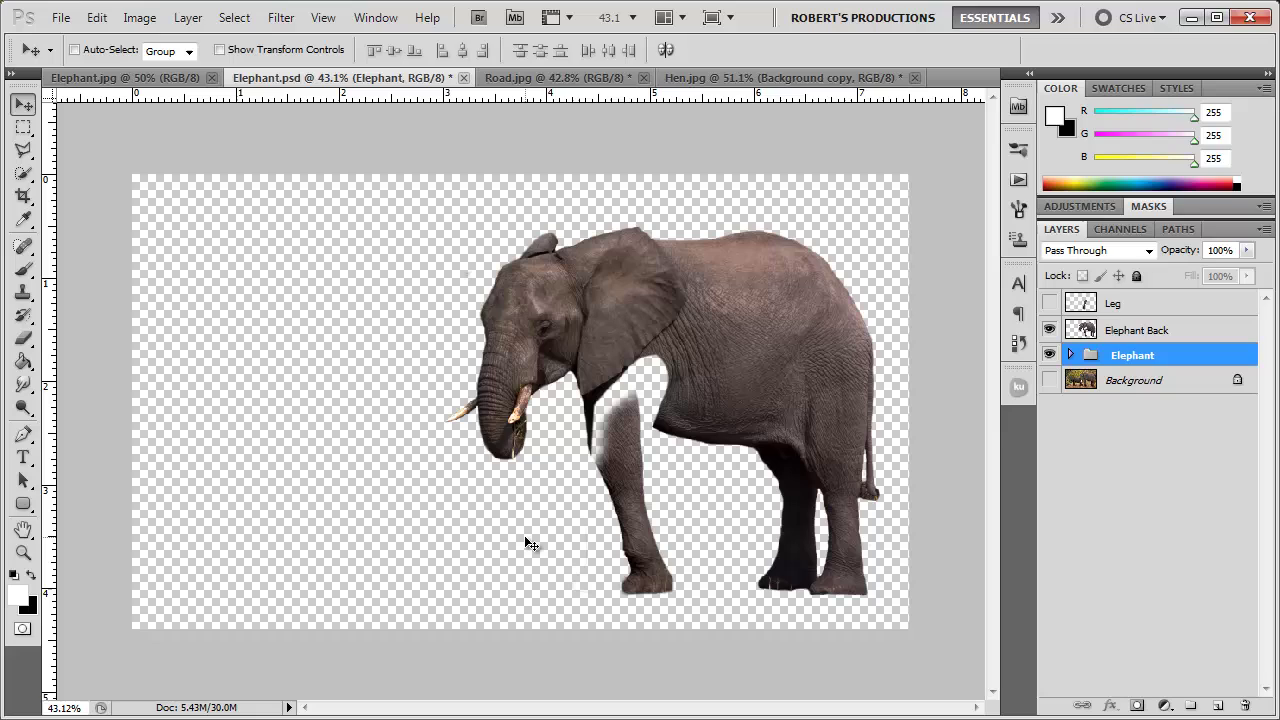
left_click(1049, 303)
left_click(1192, 330)
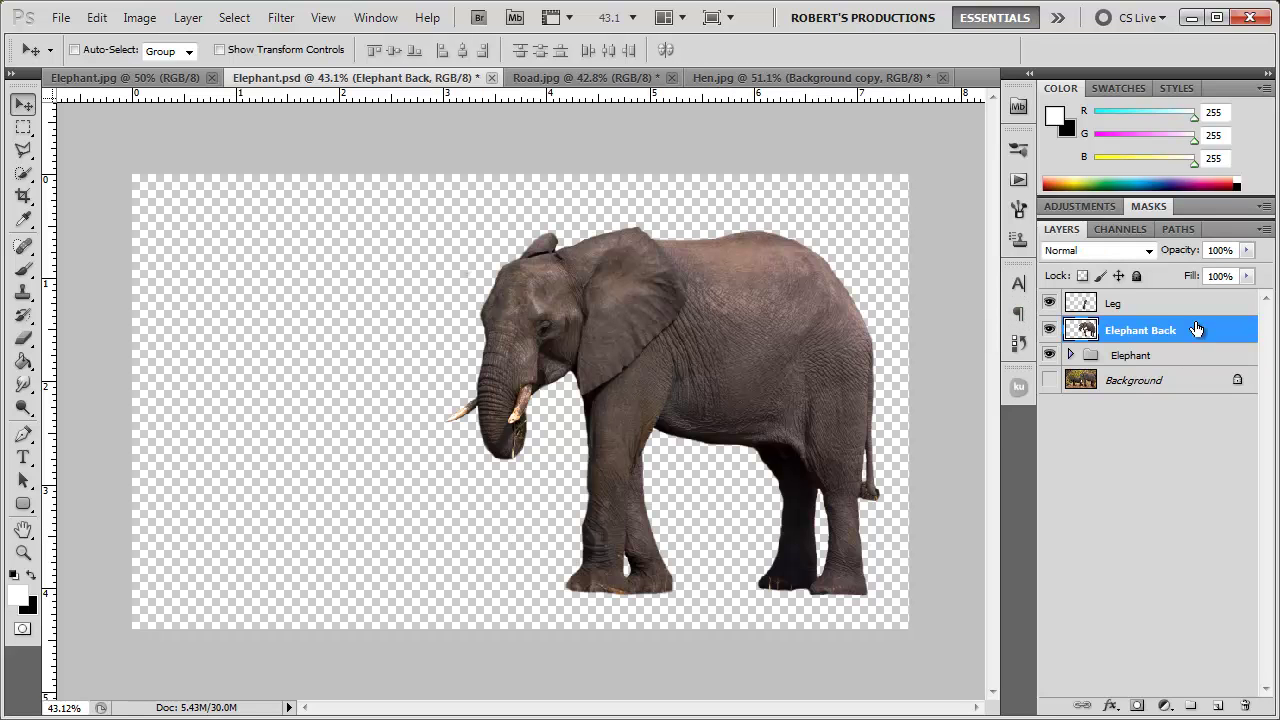
Drag Leg and Elephant Back into Road.jpg, check each layer, and convert Leg to a Smart Object.
left_click(1181, 310, "shift")
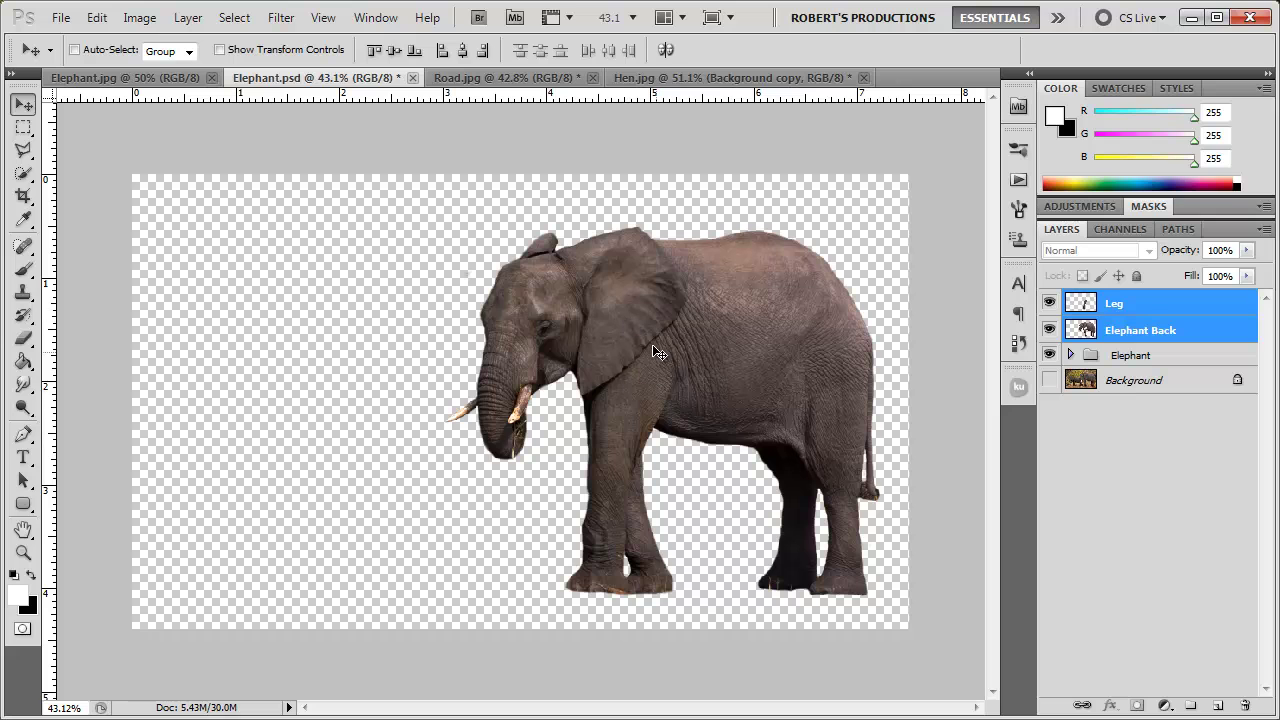
left_click_drag(653, 346, 736, 372)
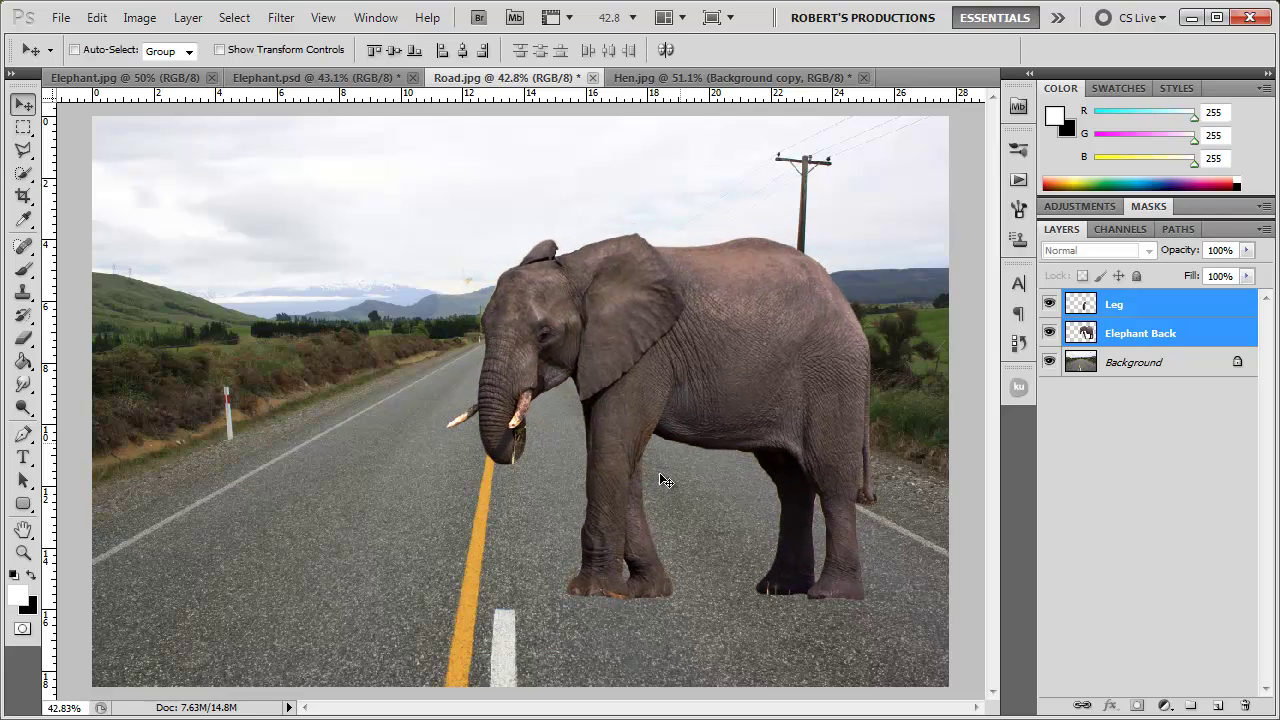
left_click(1178, 312)
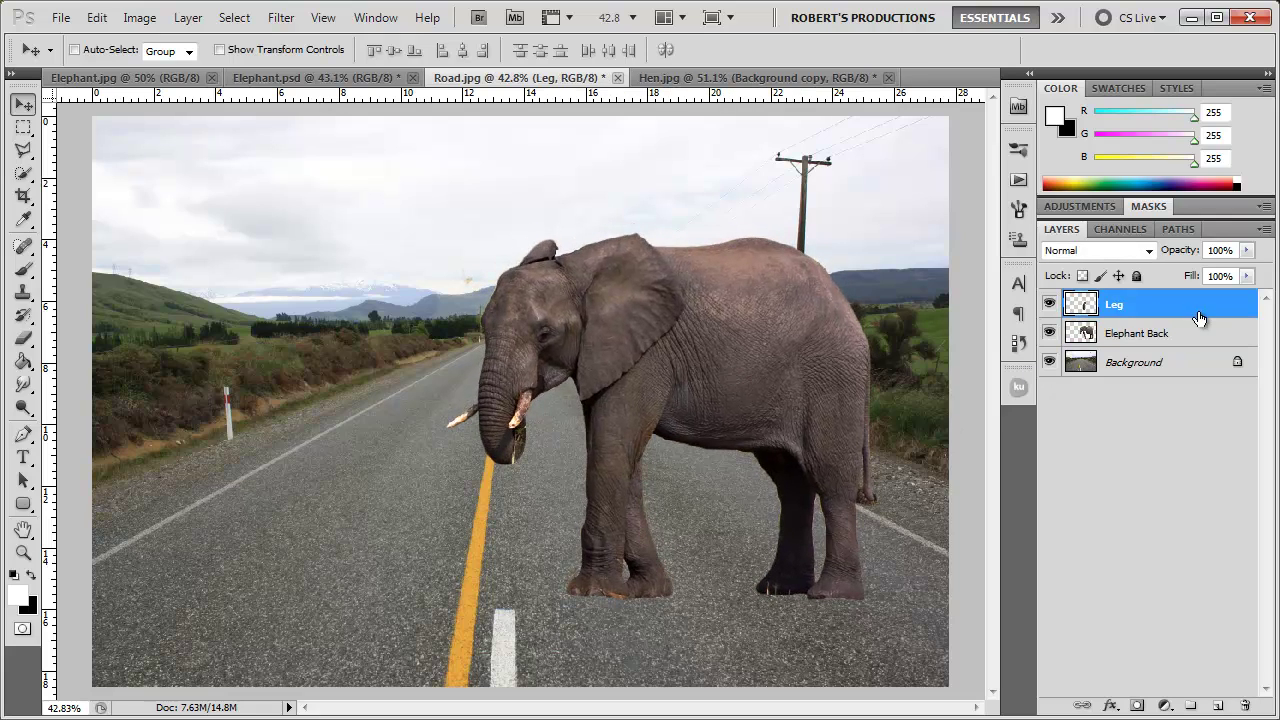
left_click(1049, 304)
left_click(1049, 333)
left_click(1049, 304)
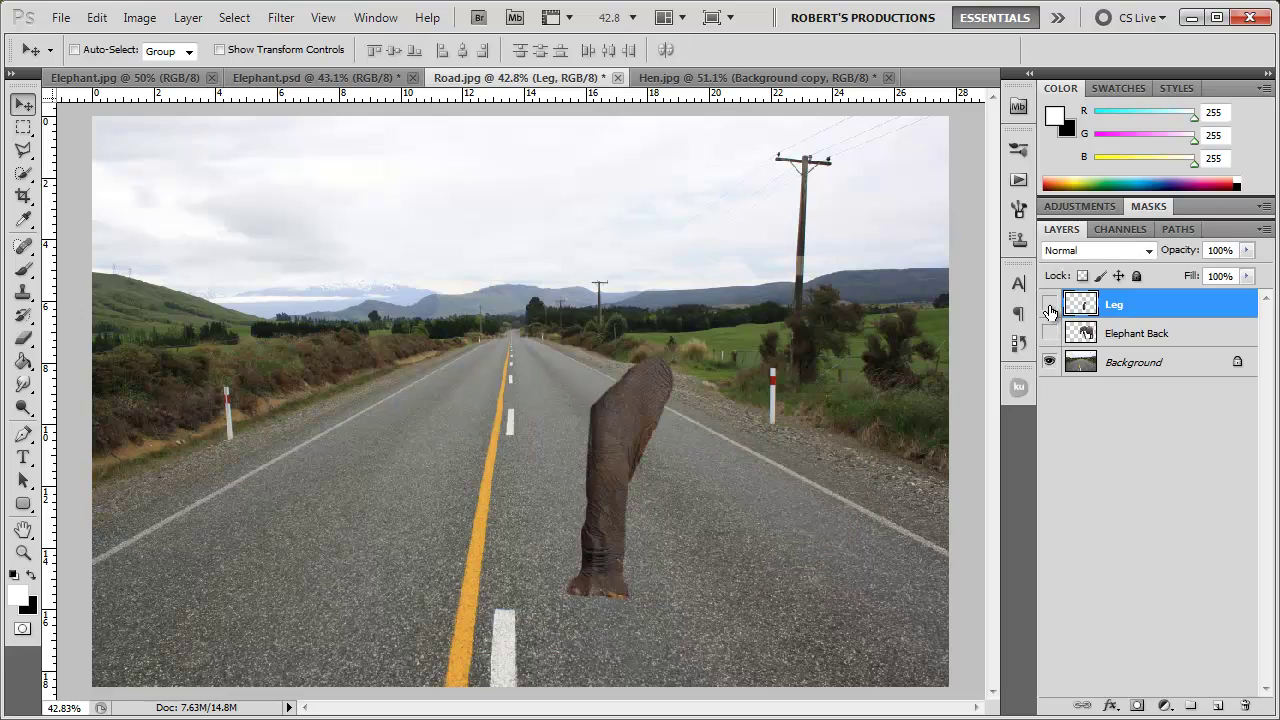
left_click(1049, 333)
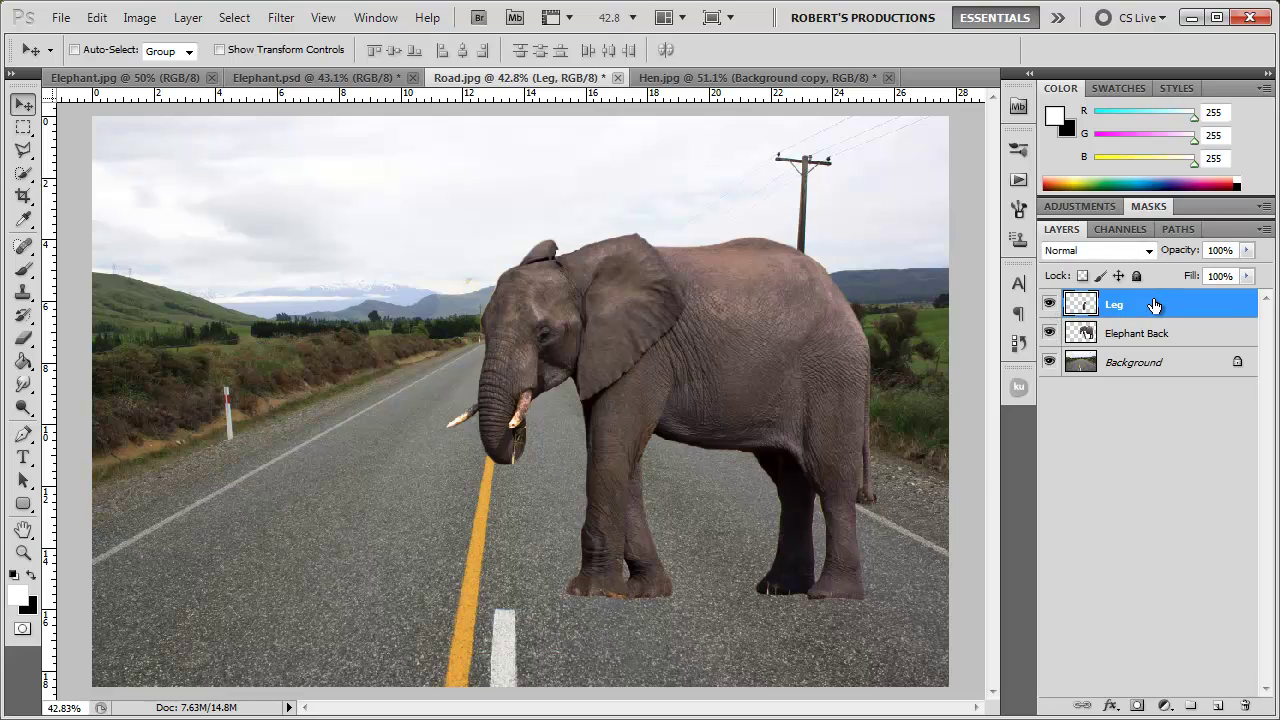
right_click(1154, 300)
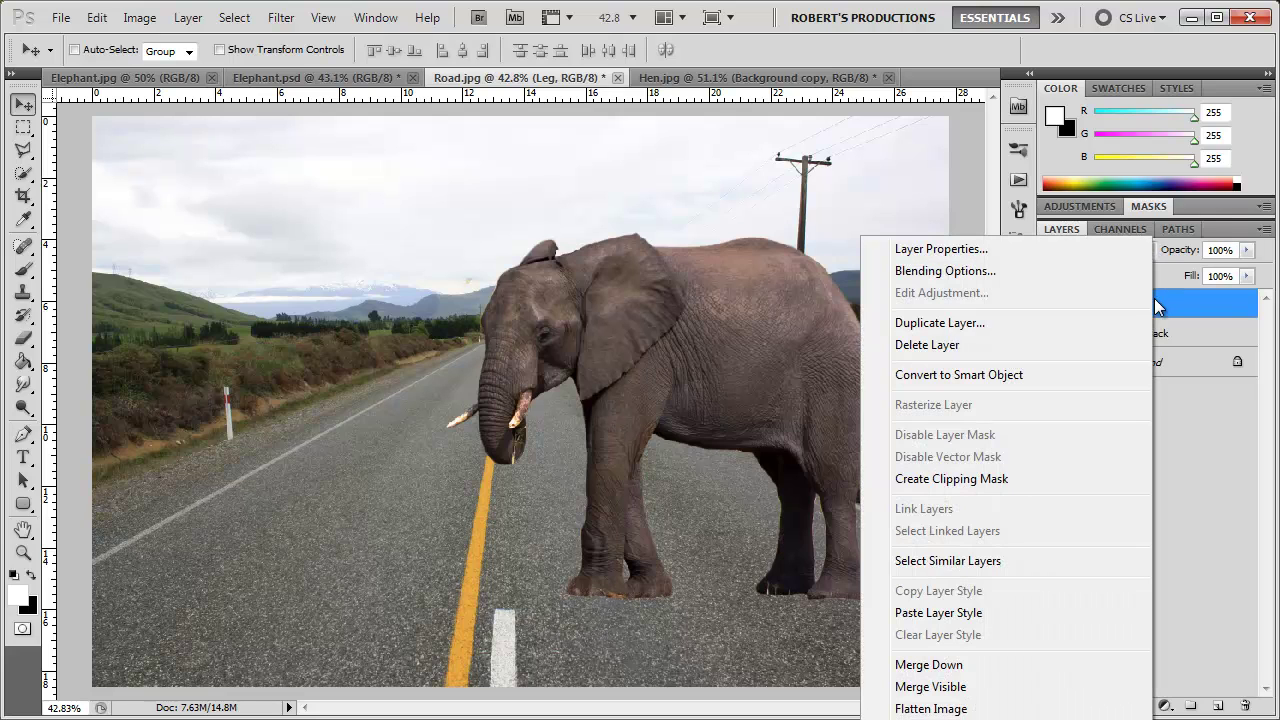
left_click(1035, 374)
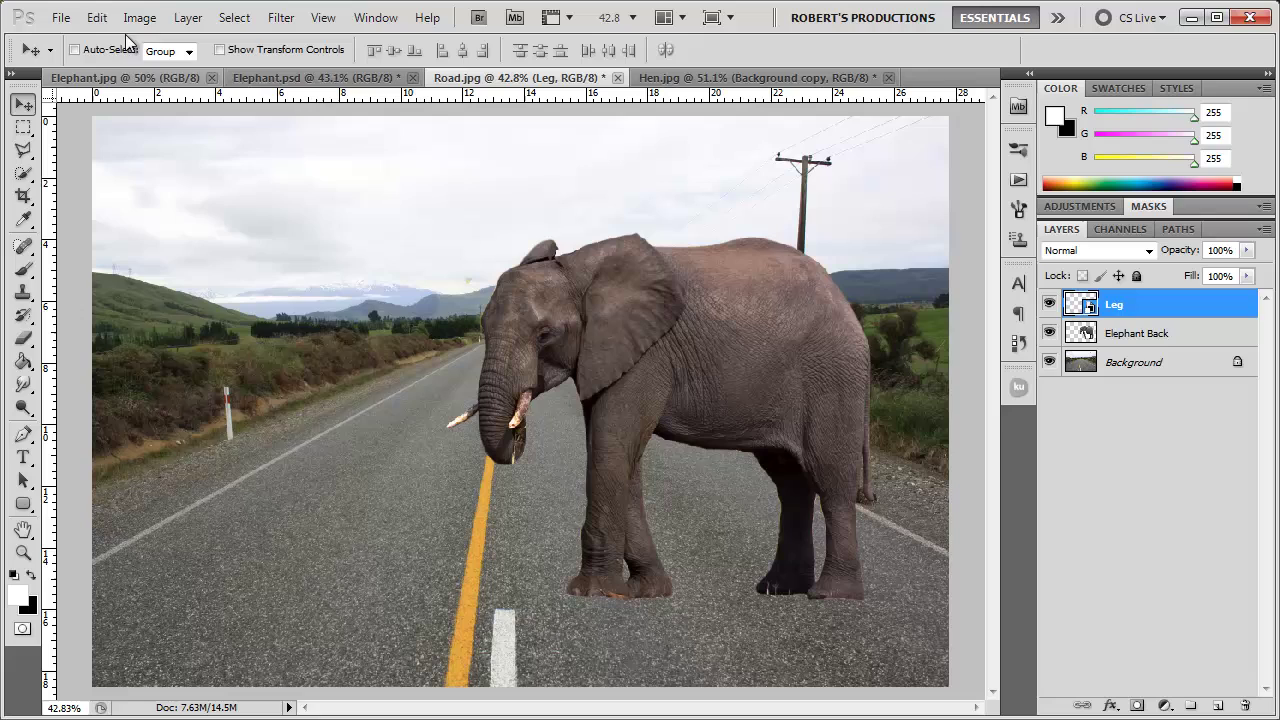
Start Puppet Warp on the Leg layer with the mesh hidden and Mode set to Rigid.
left_click(96, 17)
left_click(166, 361)
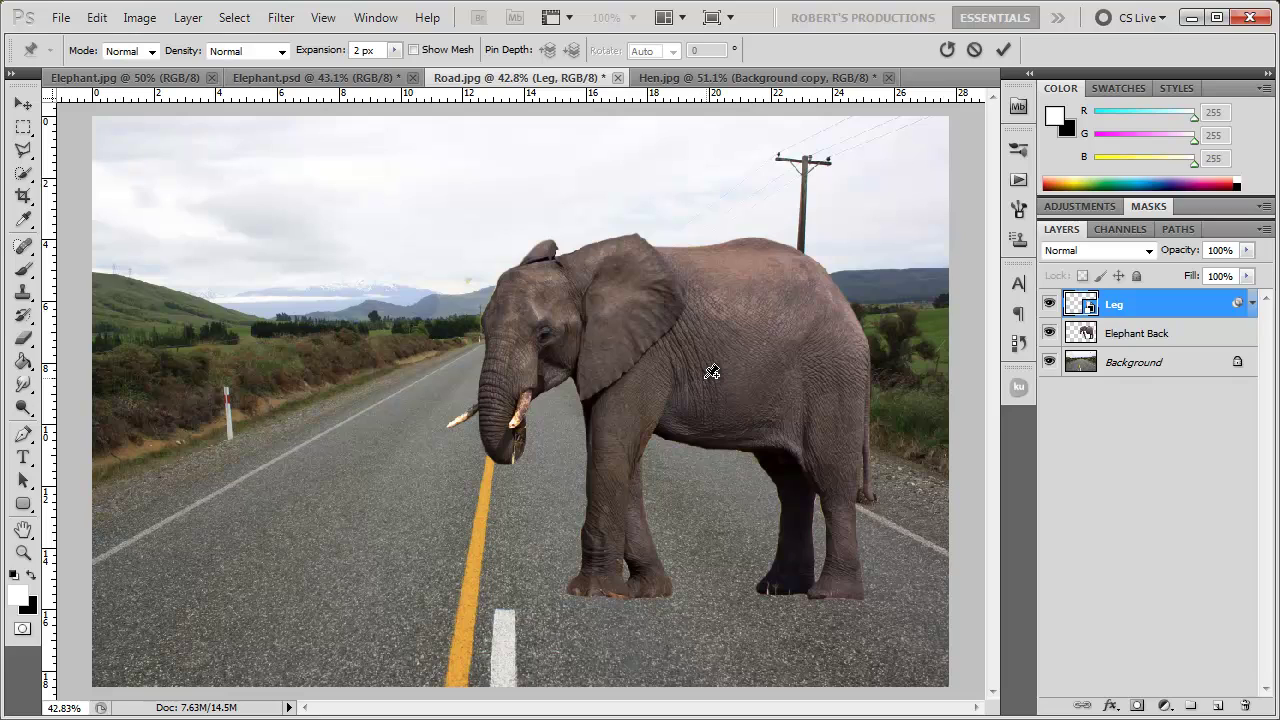
left_click(414, 50)
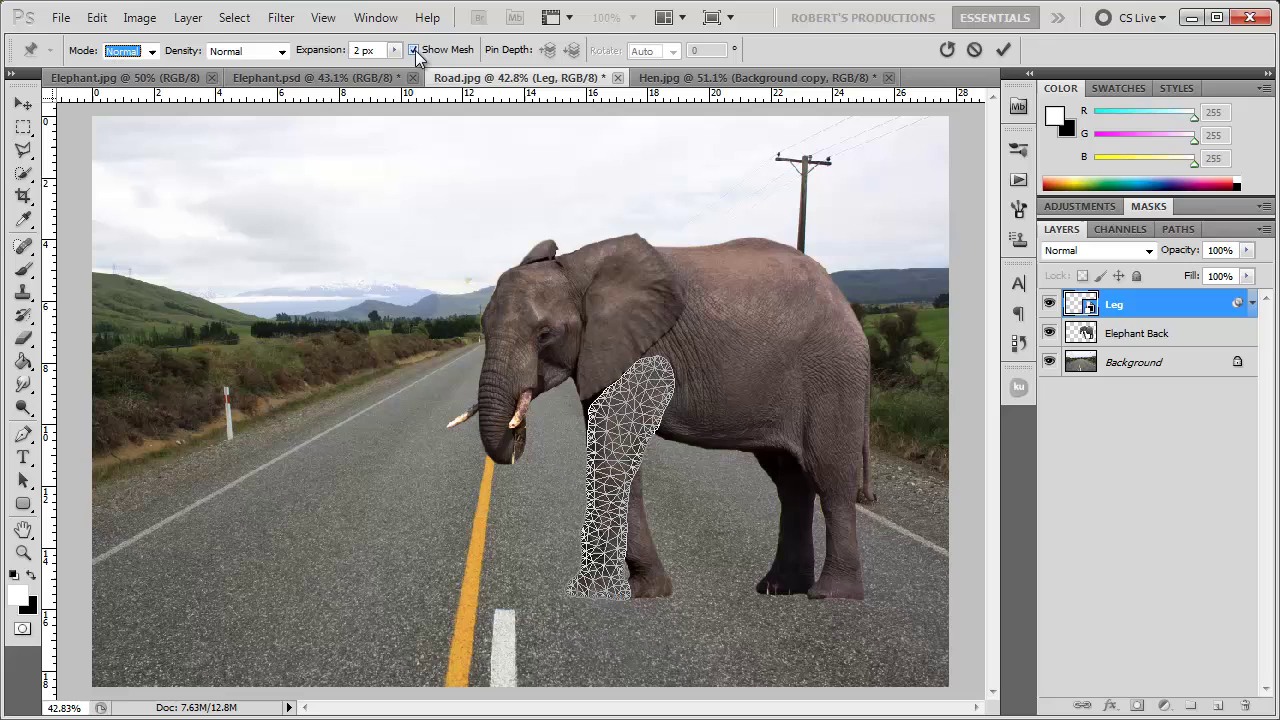
left_click(414, 50)
key("Up")
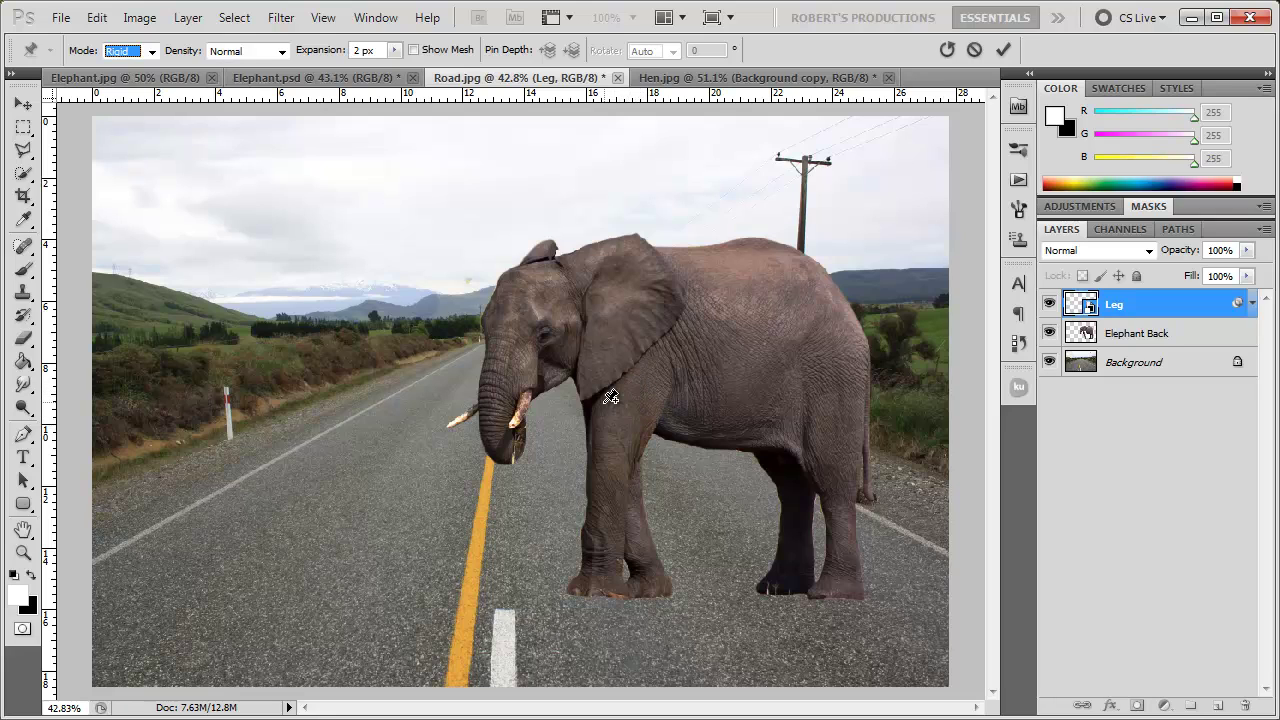
Pin the shoulder, knee and foot, then drag the knee and foot forward into a kick.
left_click(603, 399)
left_click(648, 365)
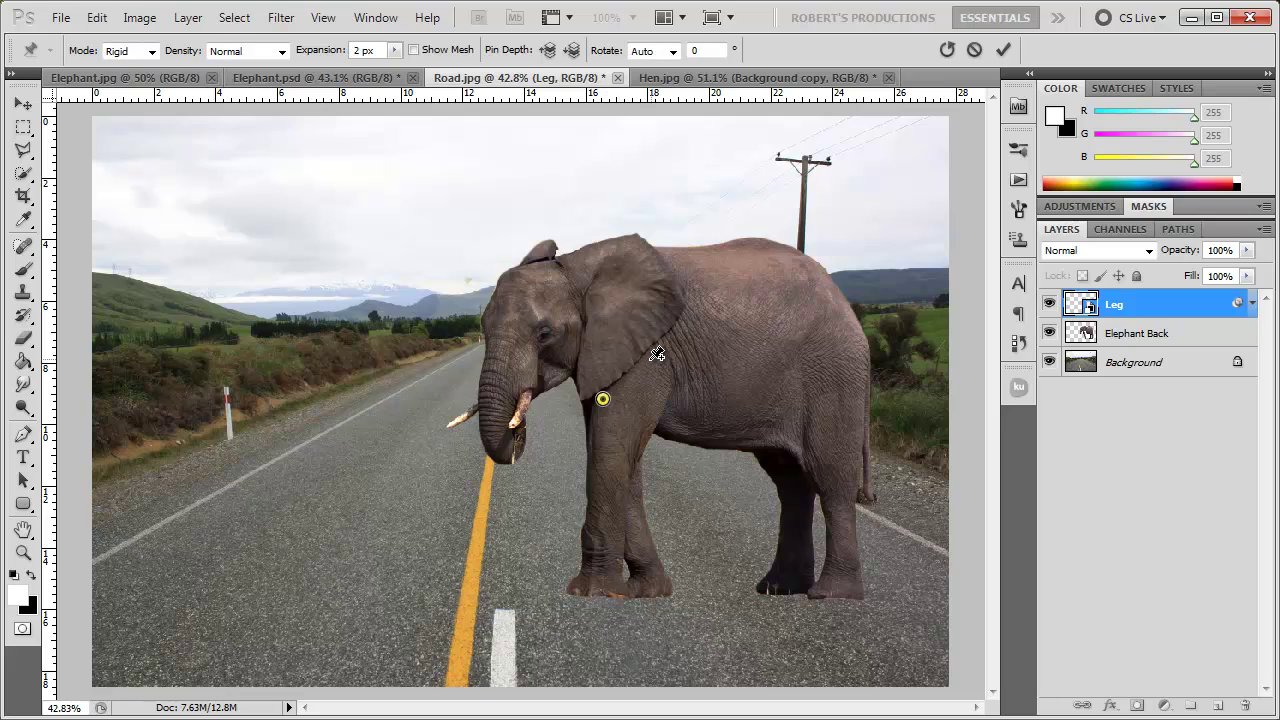
left_click(650, 405)
left_click(610, 463)
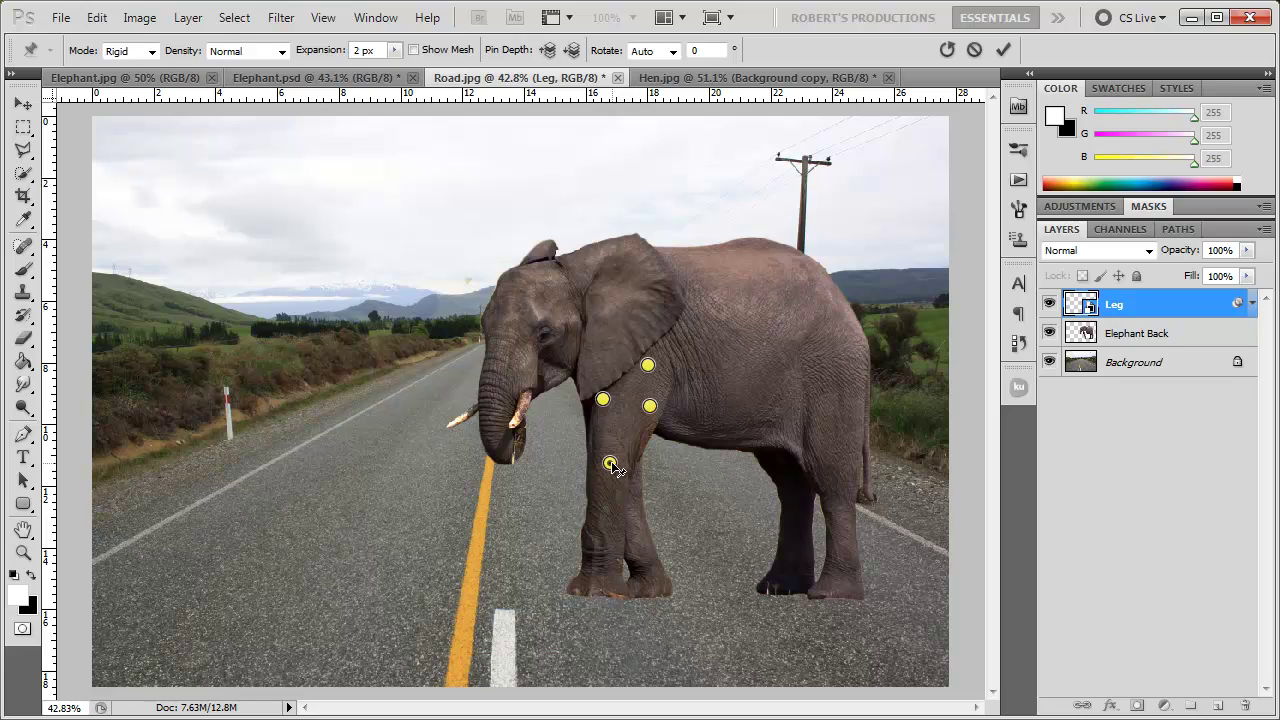
left_click(604, 573)
left_click_drag(610, 463, 585, 467)
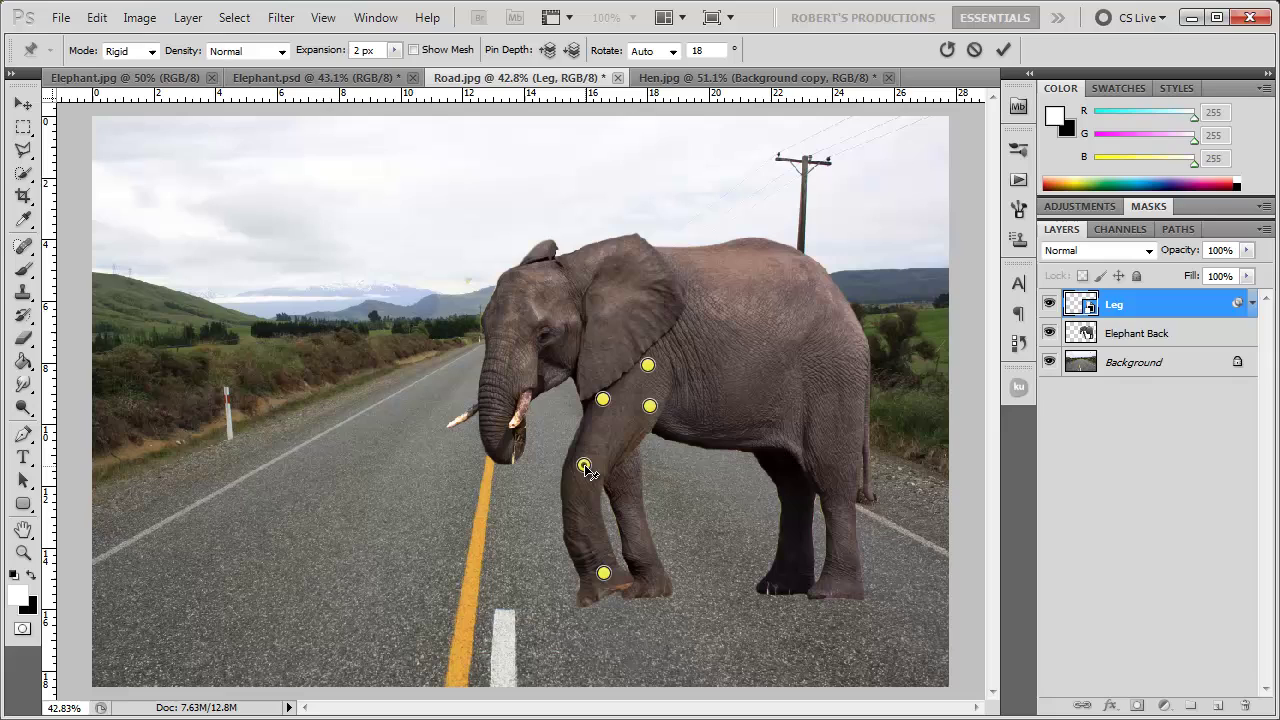
left_click_drag(604, 573, 543, 567)
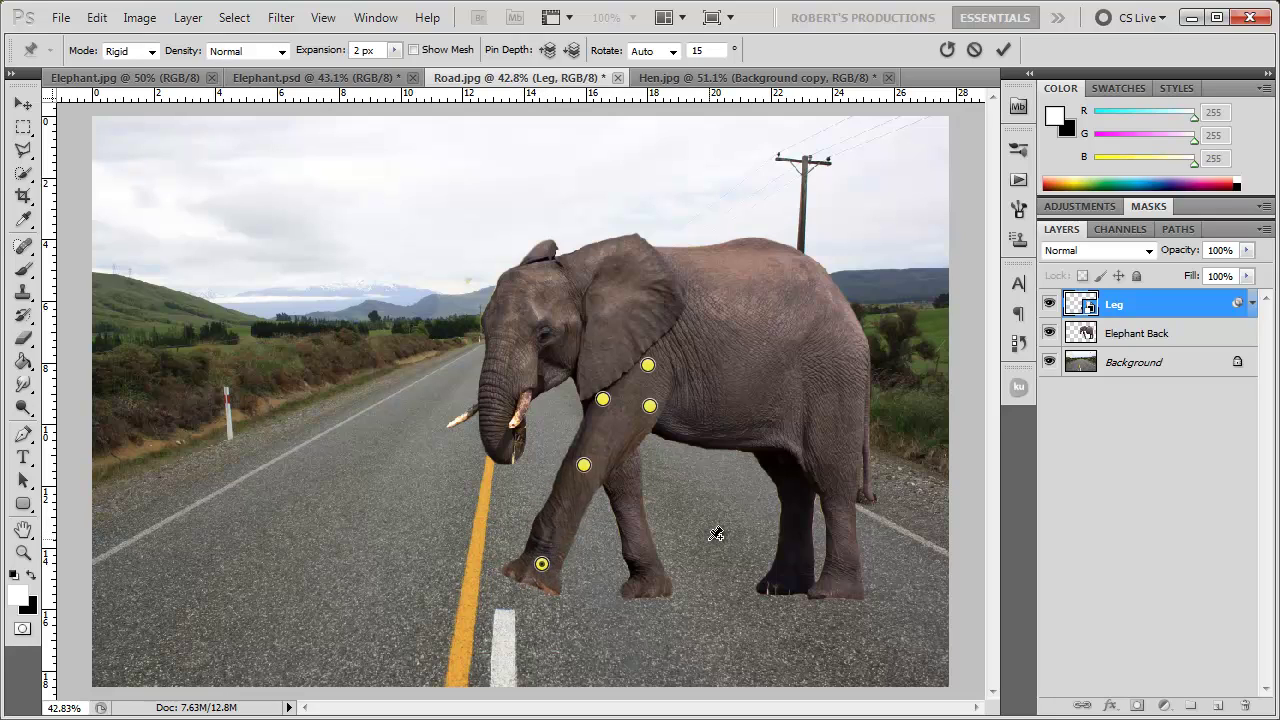
left_click_drag(584, 465, 592, 476)
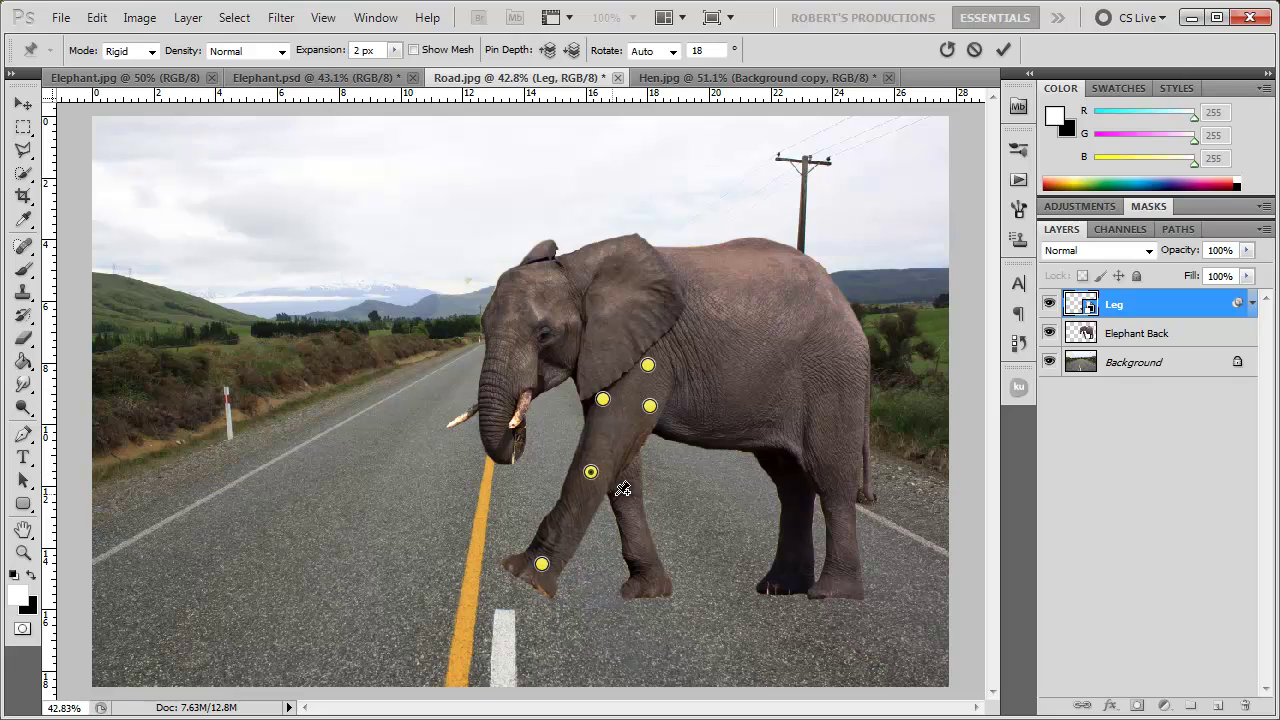
Commit the leg warp, then reopen the Puppet Warp smart filter and commit it again.
left_click(1005, 50)
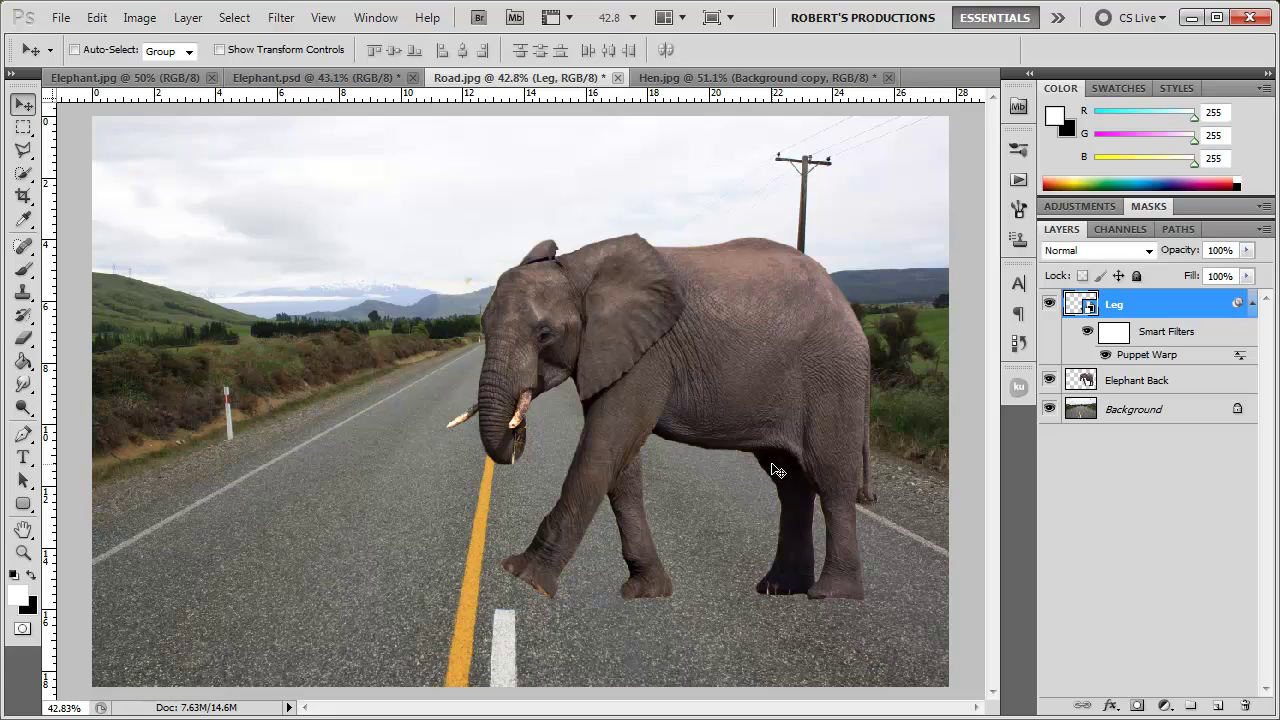
double_click(1113, 306)
key("Return")
double_click(1145, 356)
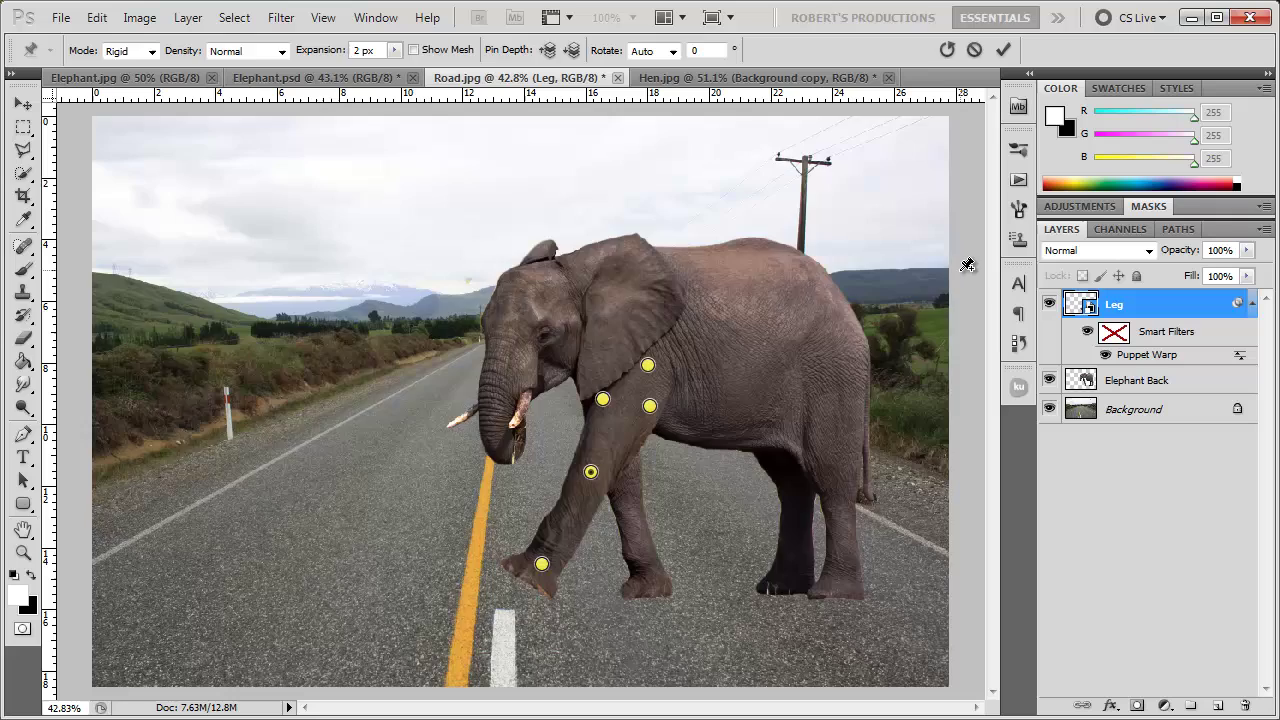
key("Return")
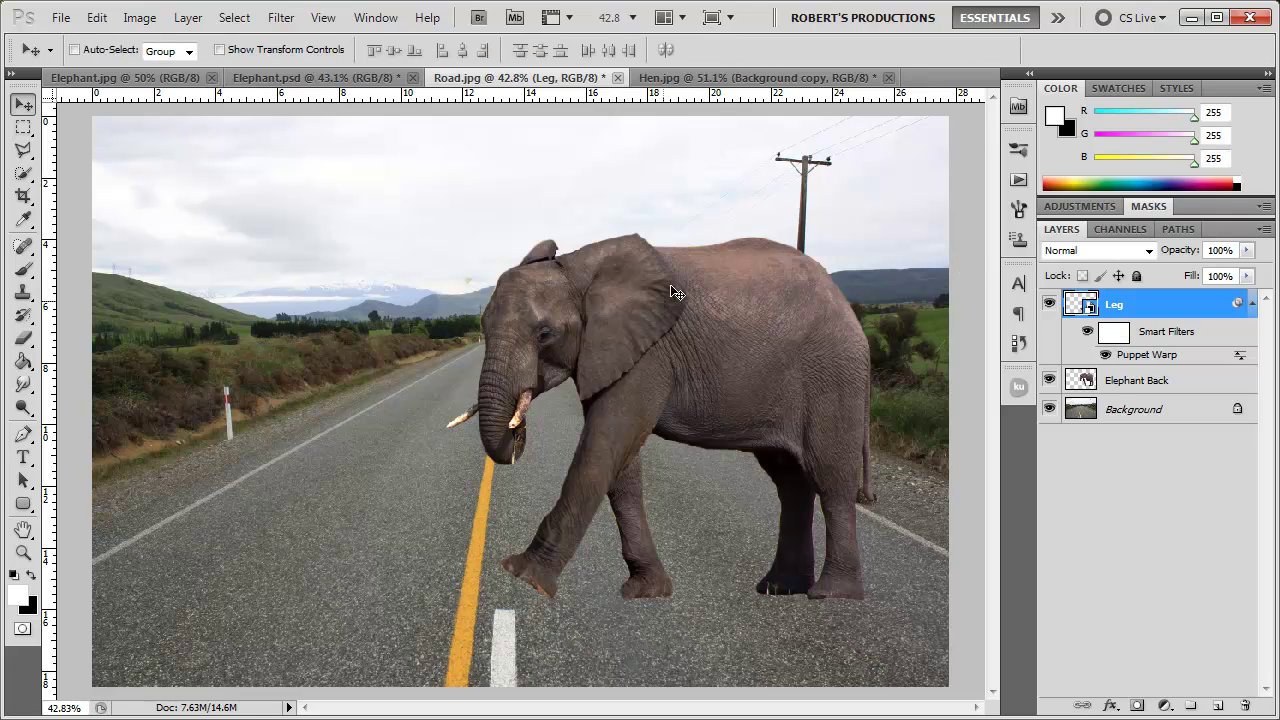
Copy the hen into the road scene, scaling it to 45.79% and tilting it.
left_click(717, 80)
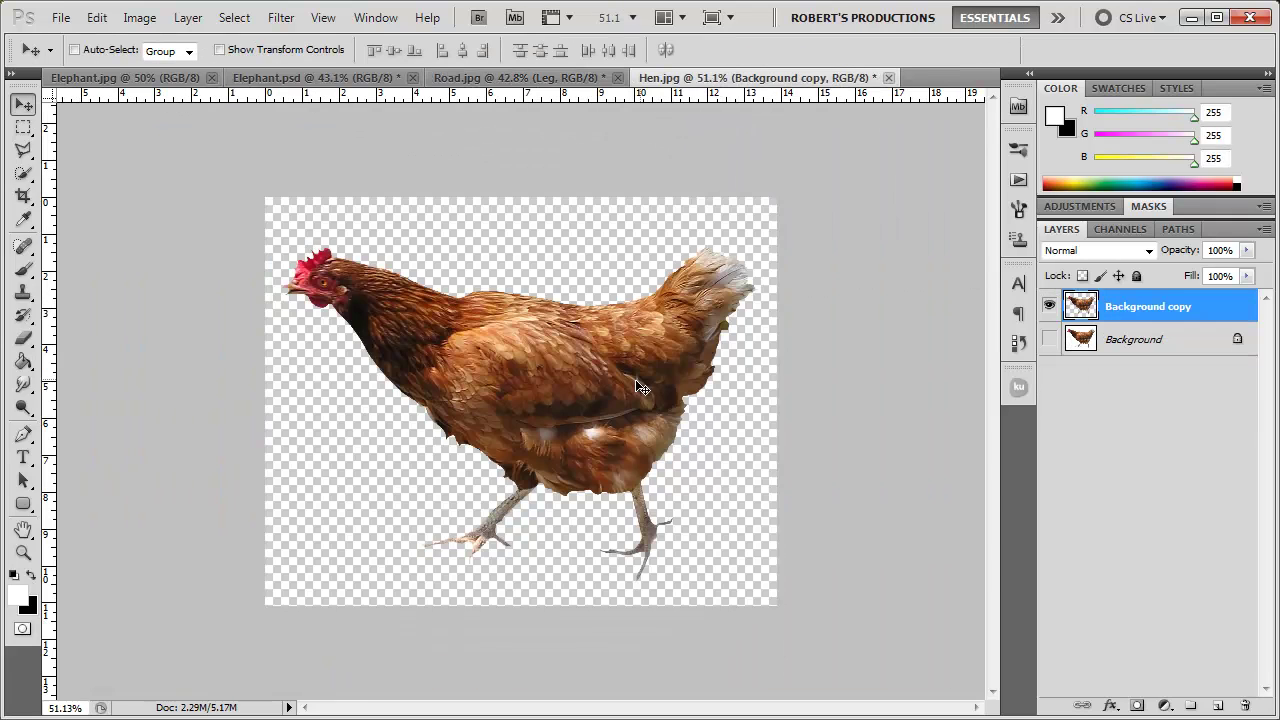
left_click_drag(640, 388, 460, 483)
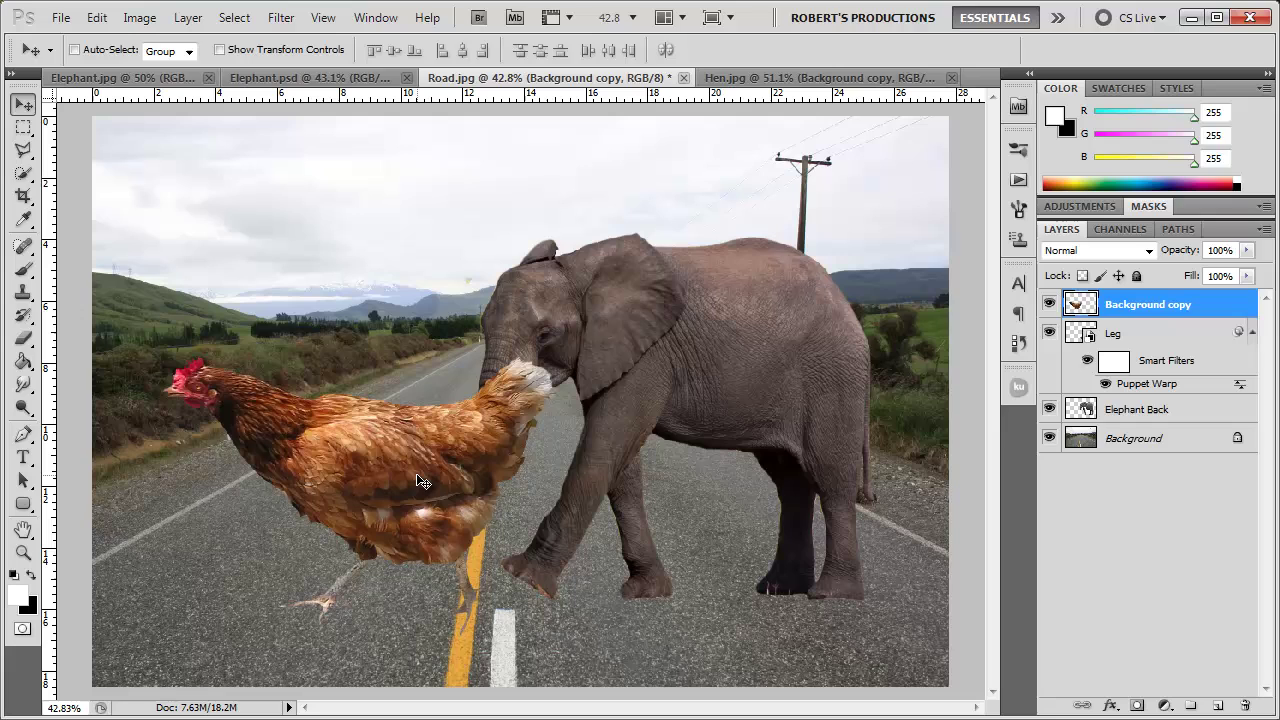
key("ctrl+t")
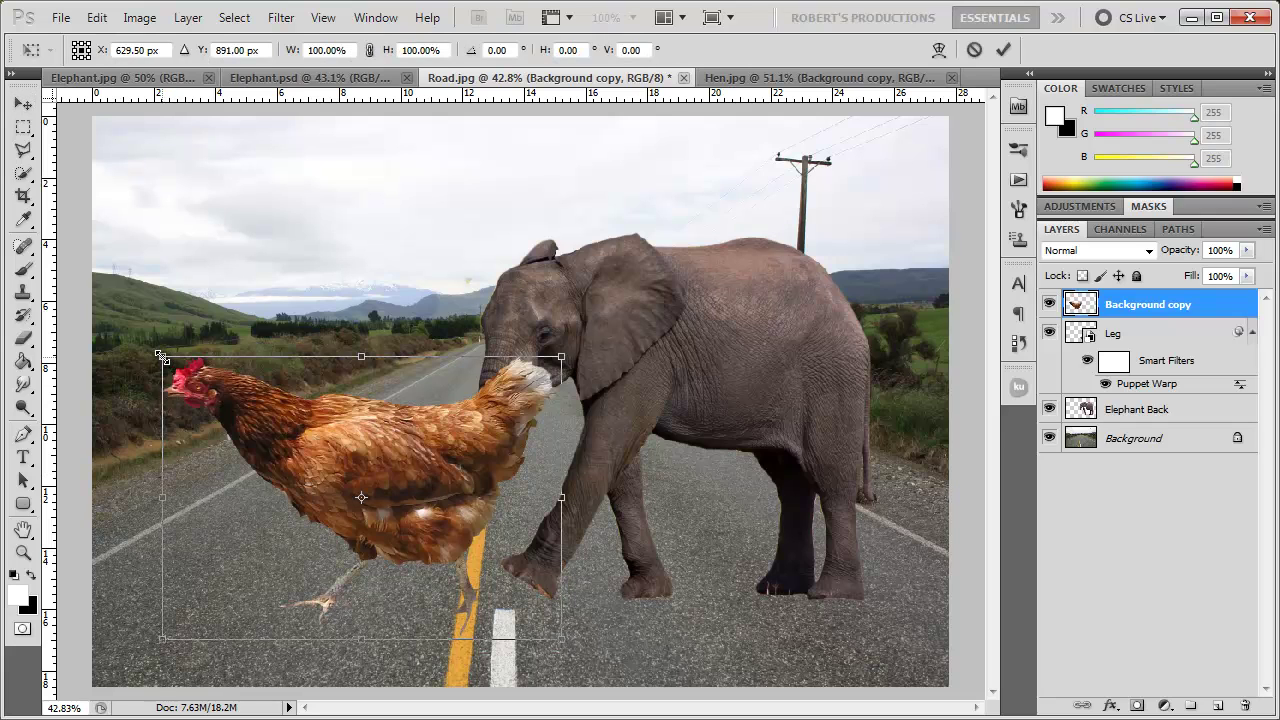
left_click_drag(162, 356, 379, 509)
left_click_drag(465, 570, 453, 536)
left_click_drag(583, 512, 583, 547)
left_click_drag(494, 570, 475, 568)
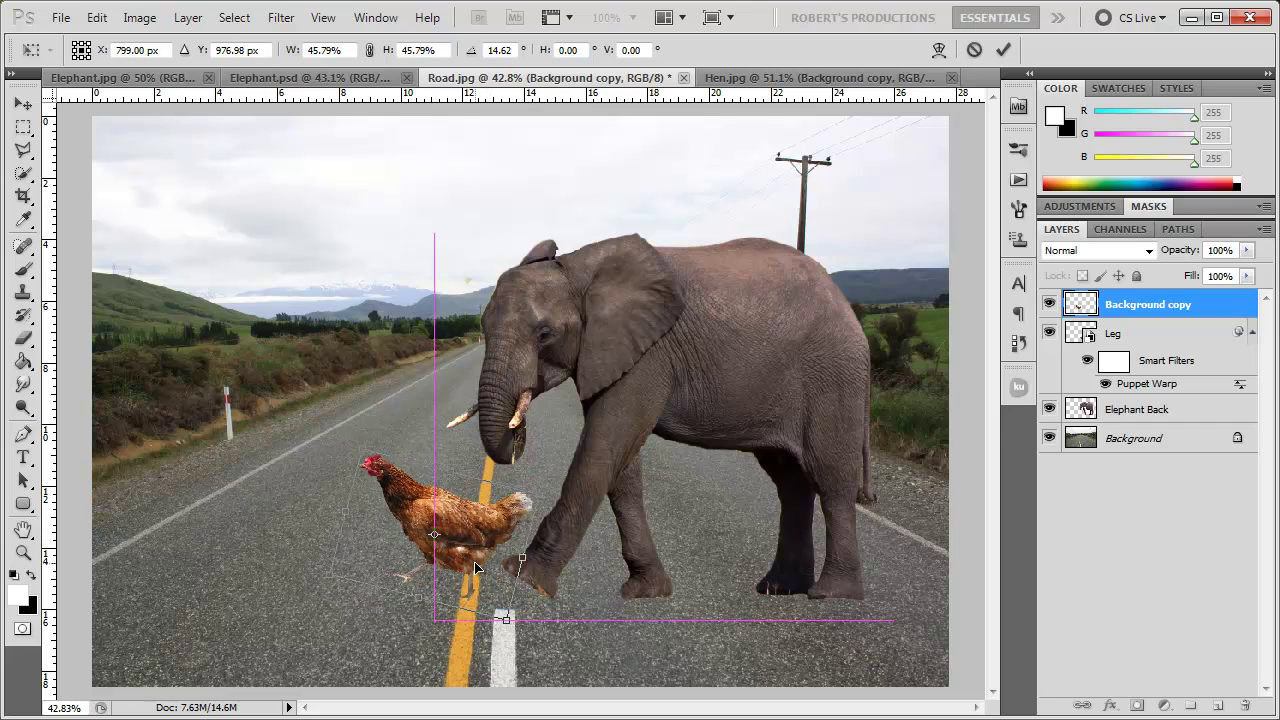
Warp the hen's body and move it onto the yellow line below the raised foot.
right_click(476, 566)
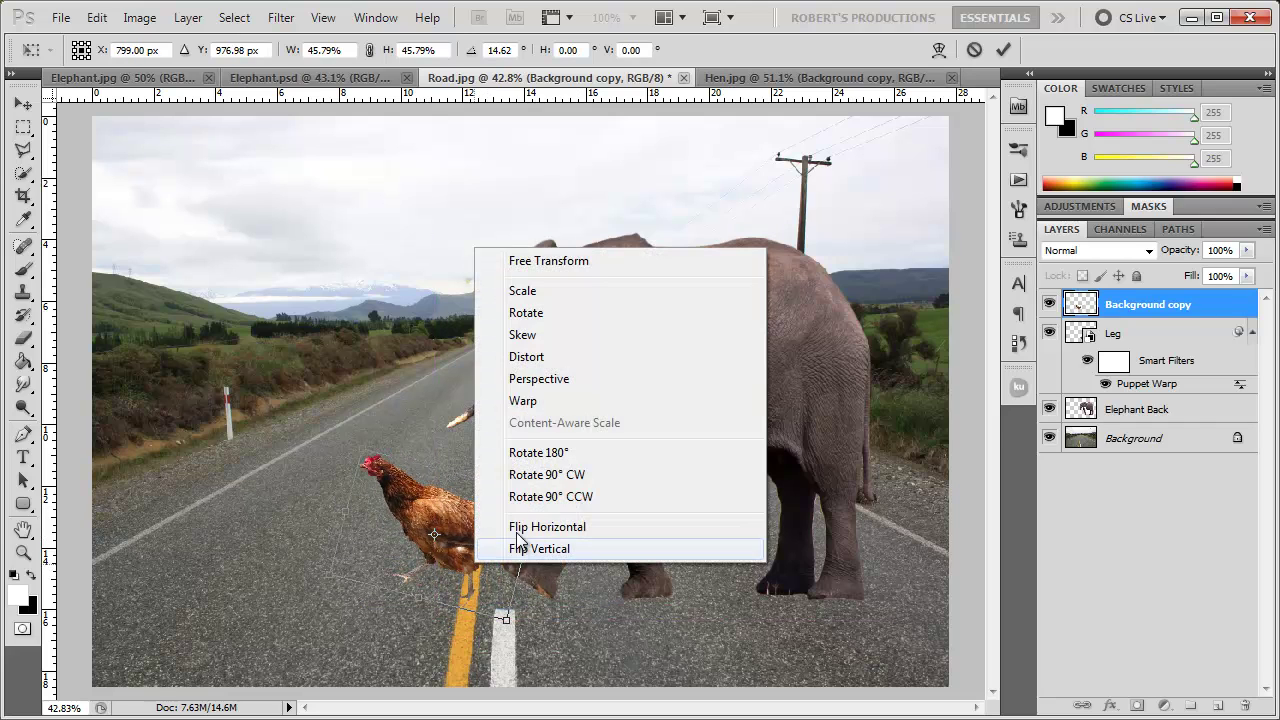
left_click(545, 403)
left_click_drag(495, 556, 470, 520)
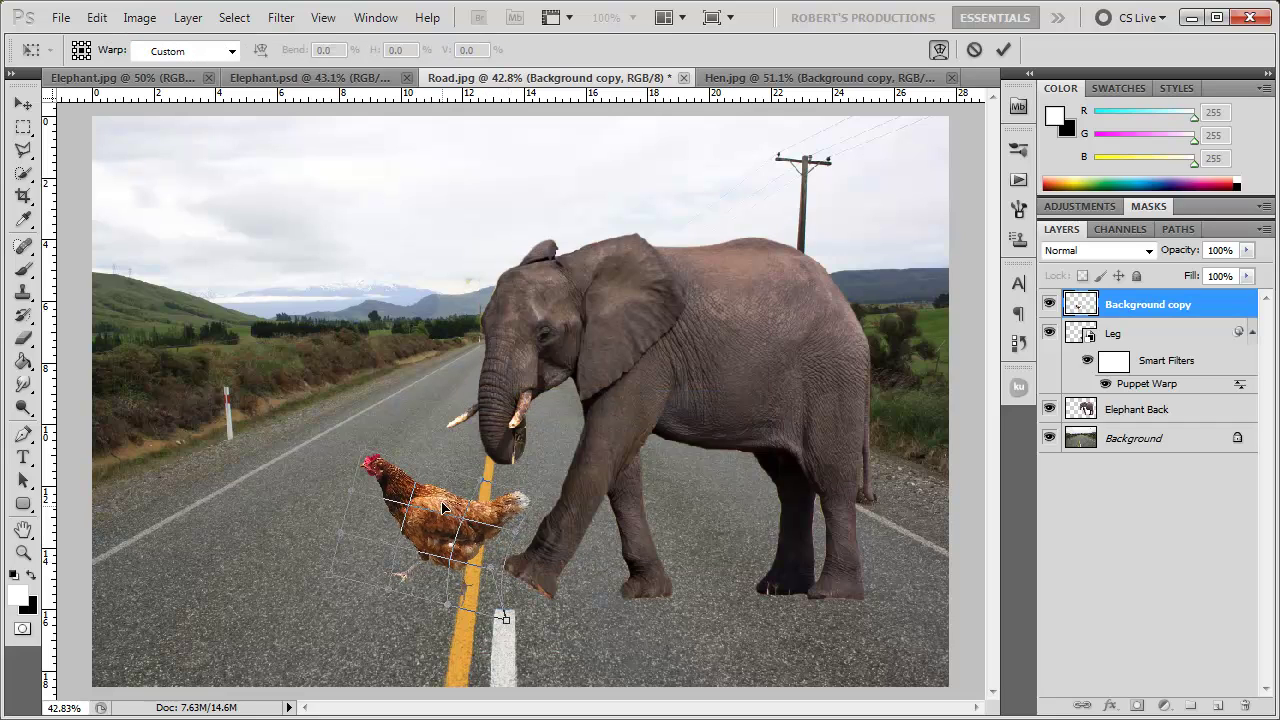
key("Return")
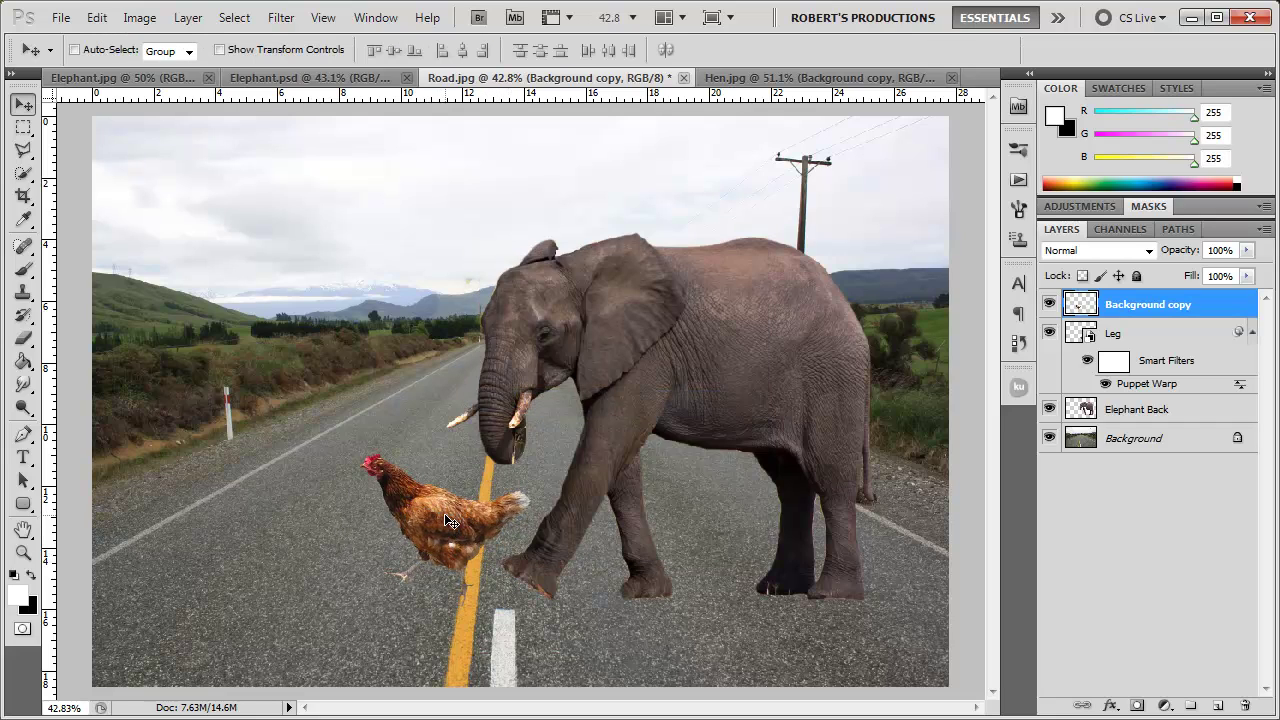
left_click_drag(444, 513, 471, 532)
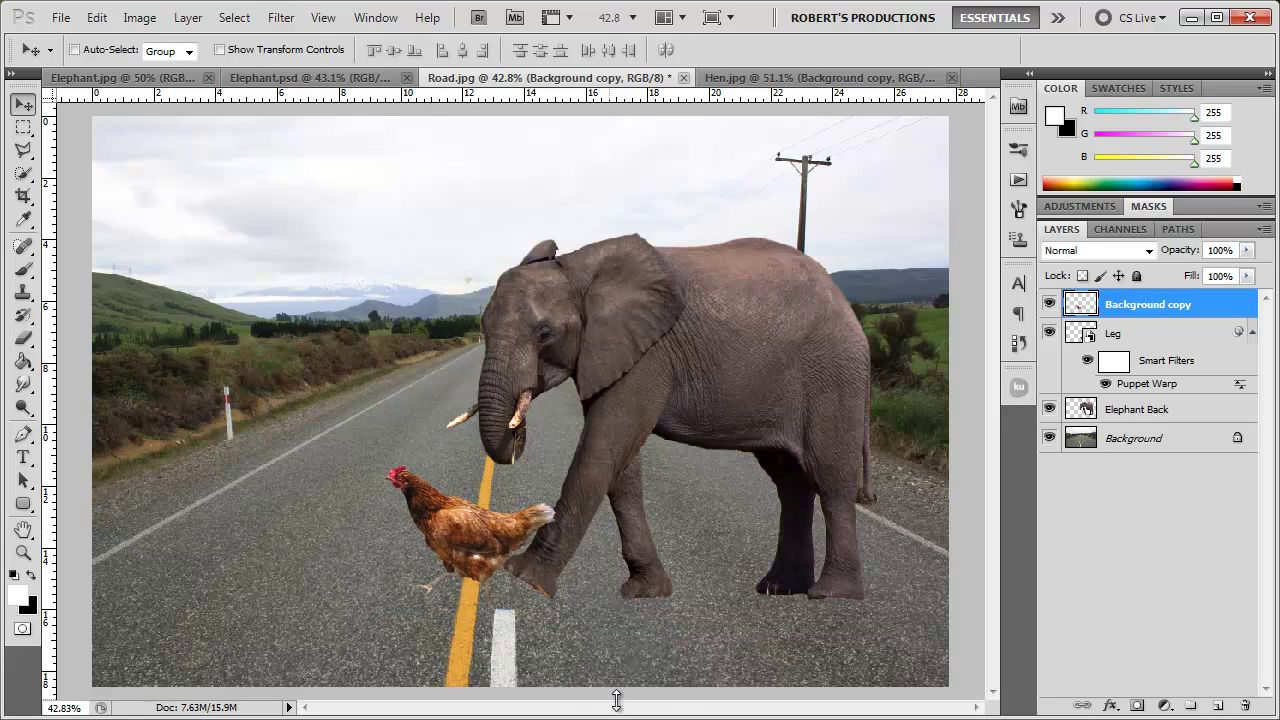